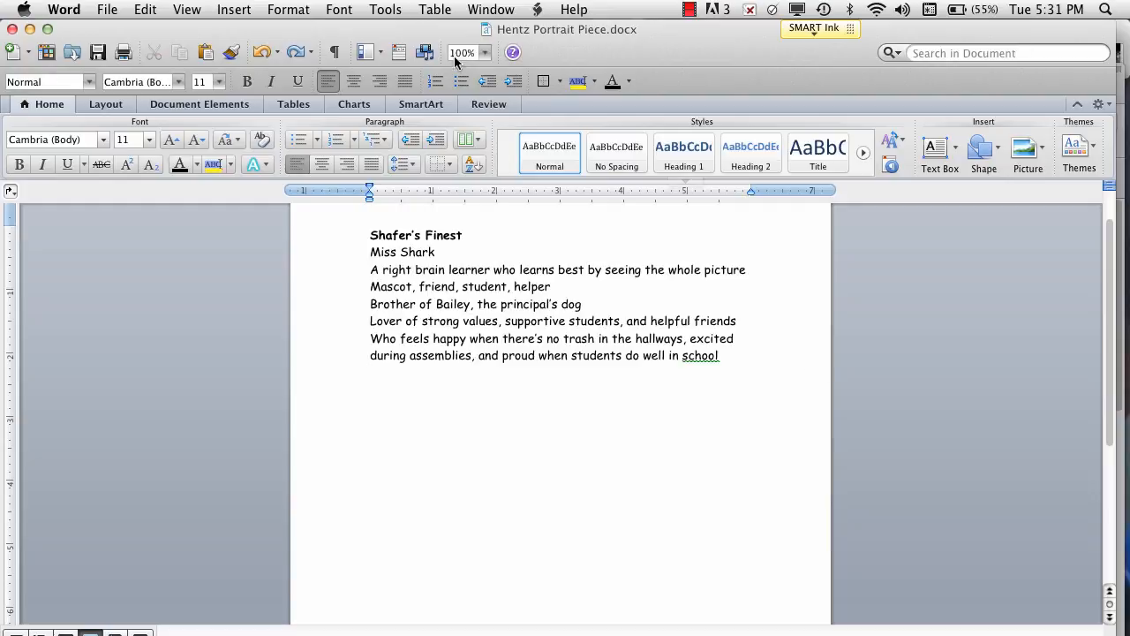
{"action": "left_click", "coordinate": [104, 10]}
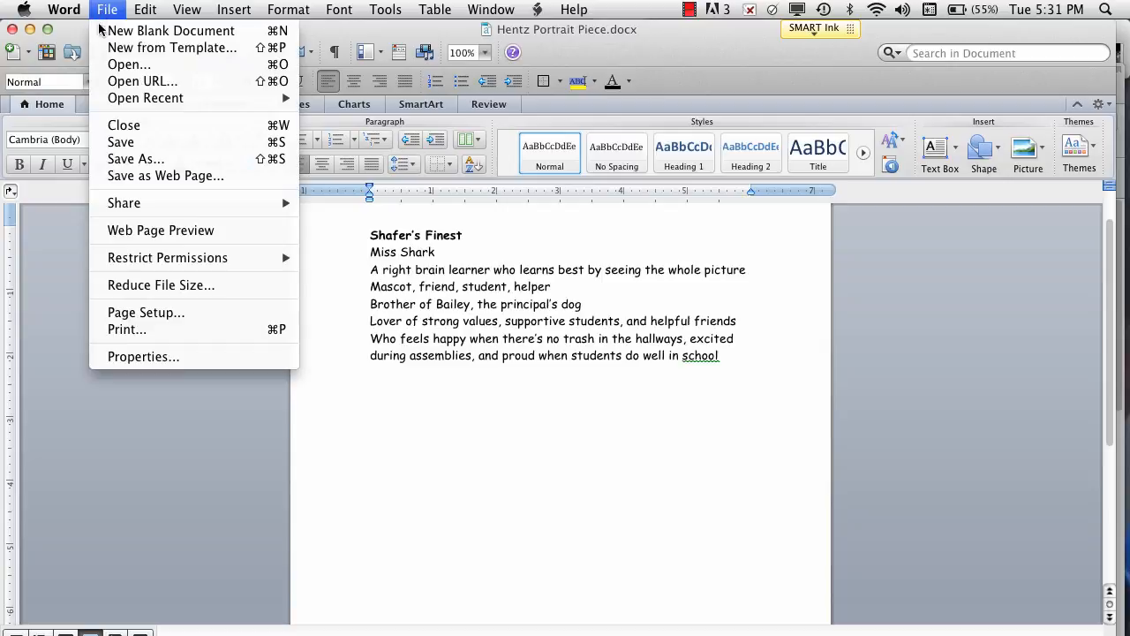
{"action": "left_click", "coordinate": [119, 163]}
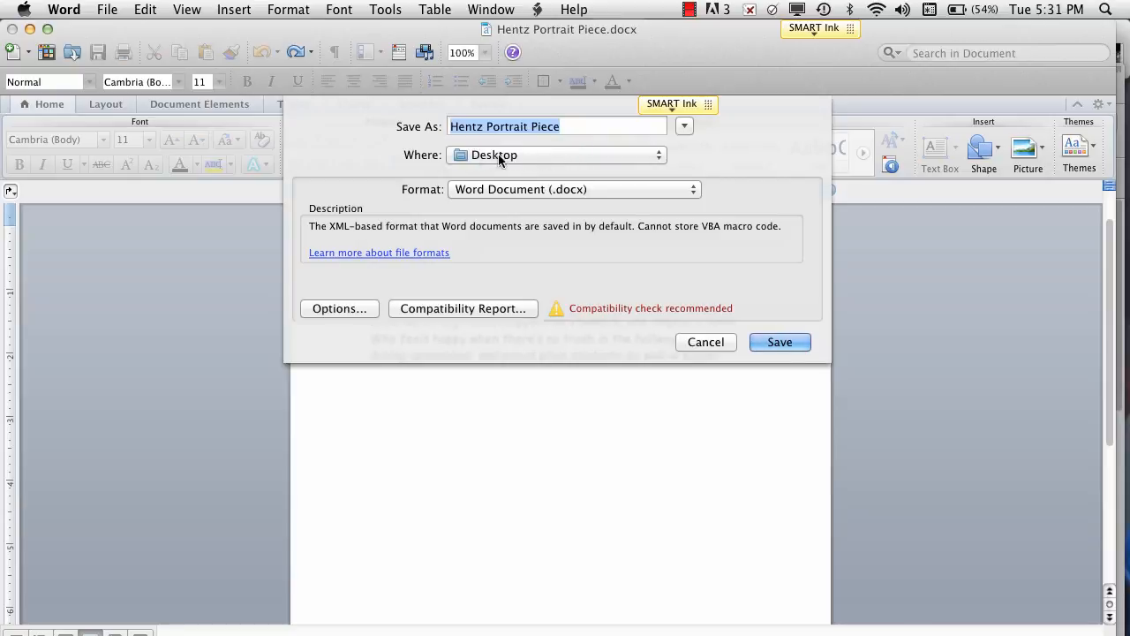
{"action": "left_click", "coordinate": [723, 342]}
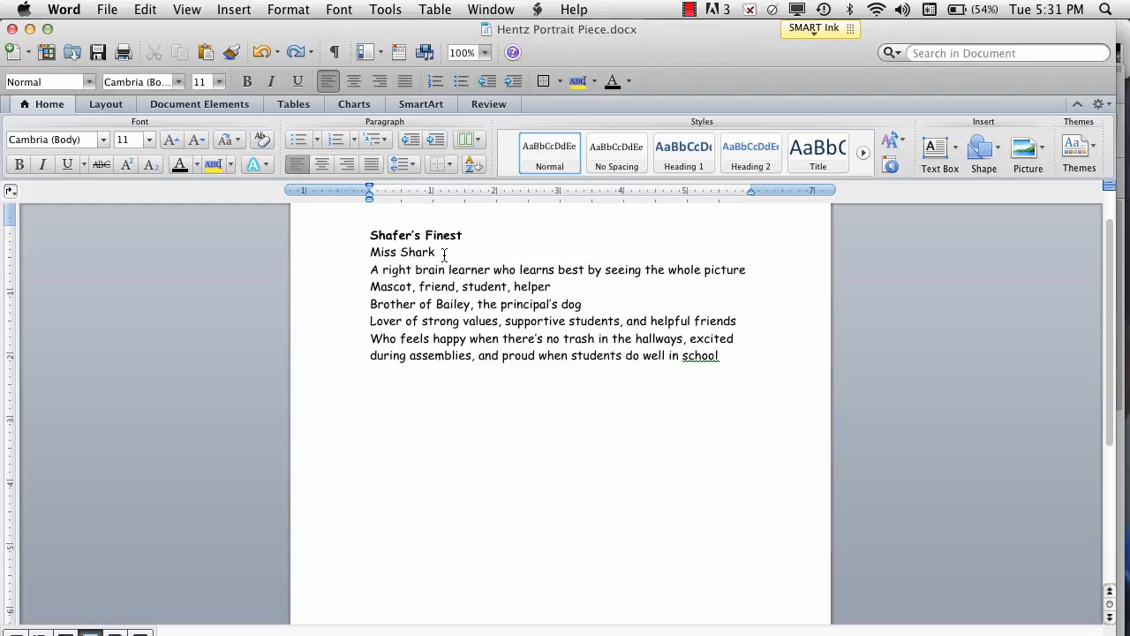
Step: Show the document's nonprinting characters to inspect spaces and paragraph marks, and hide them again
{"action": "left_click", "coordinate": [334, 50]}
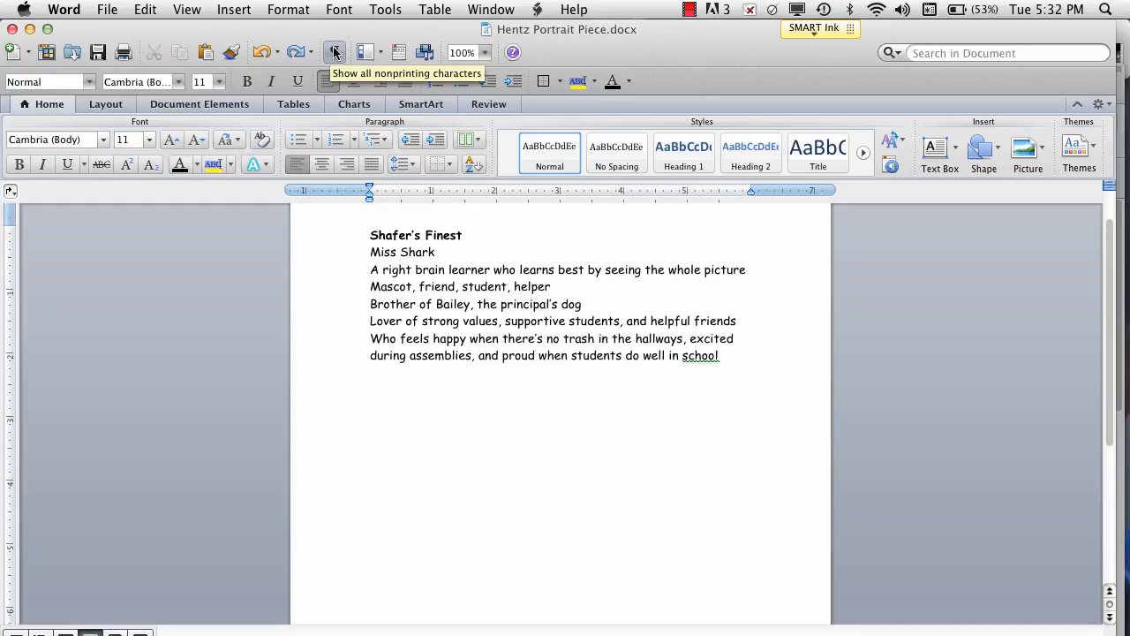
{"action": "left_click", "coordinate": [335, 53]}
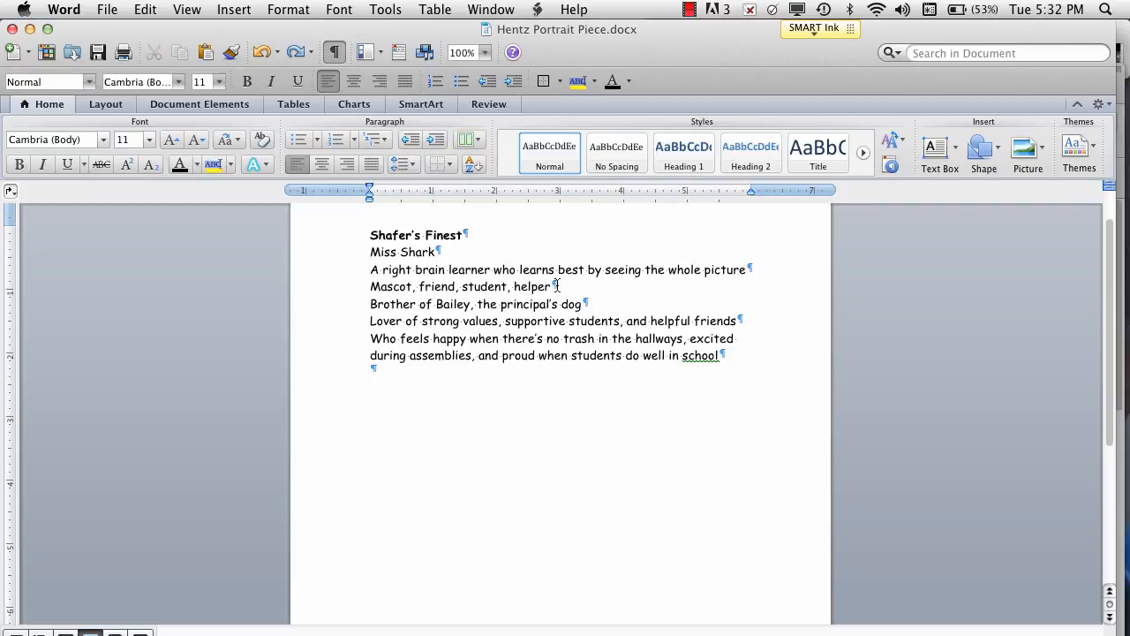
{"action": "left_click", "coordinate": [334, 53]}
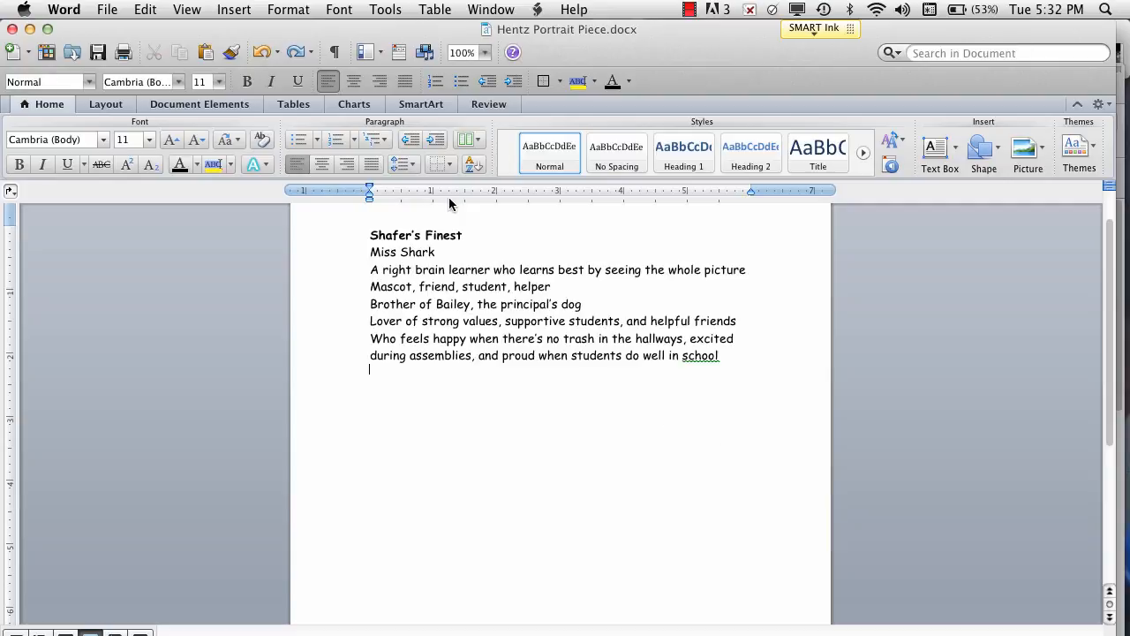
{"action": "left_click", "coordinate": [385, 10]}
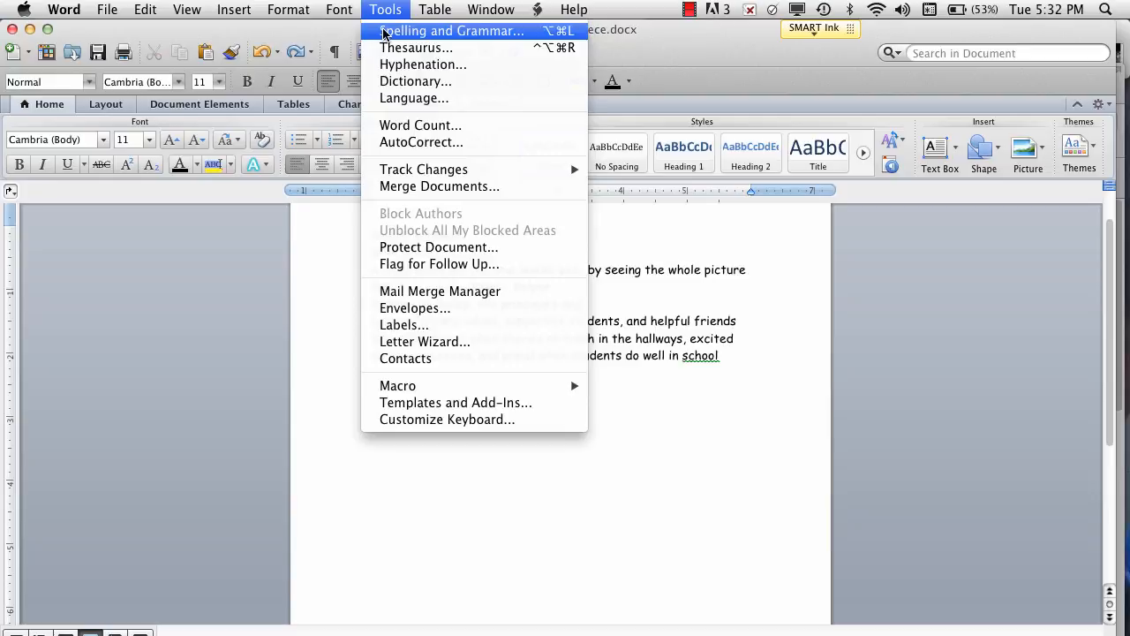
{"action": "left_click", "coordinate": [386, 46]}
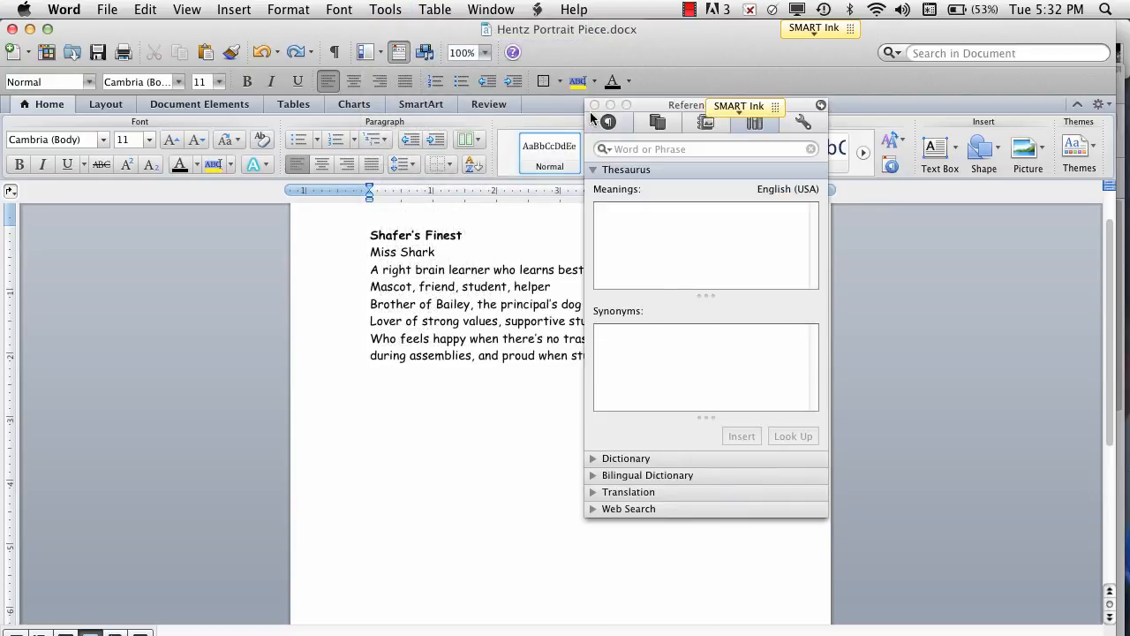
{"action": "left_click", "coordinate": [594, 105]}
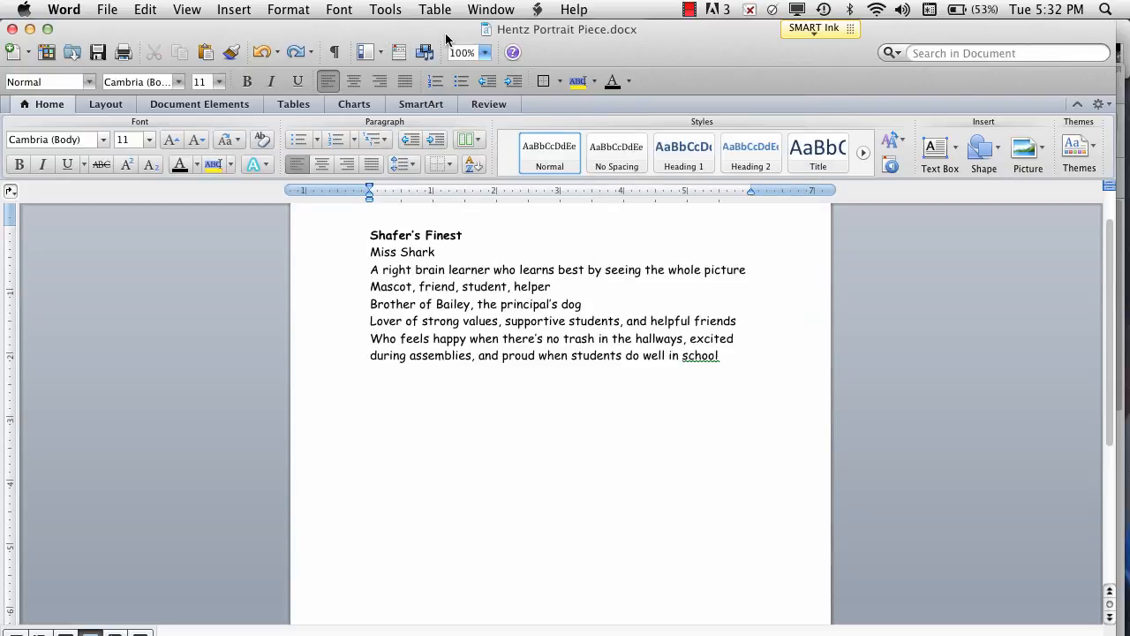
Step: Run the spelling and grammar check on the document, ignoring the "school?" suggestion for the last sentence
{"action": "left_click", "coordinate": [386, 9]}
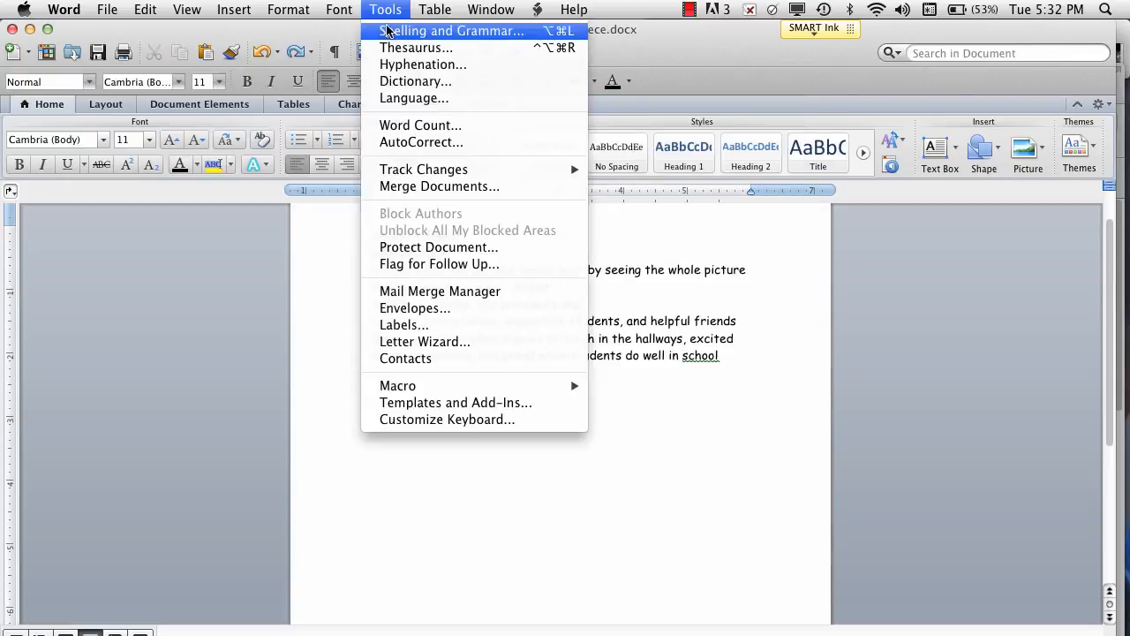
{"action": "left_click", "coordinate": [387, 30]}
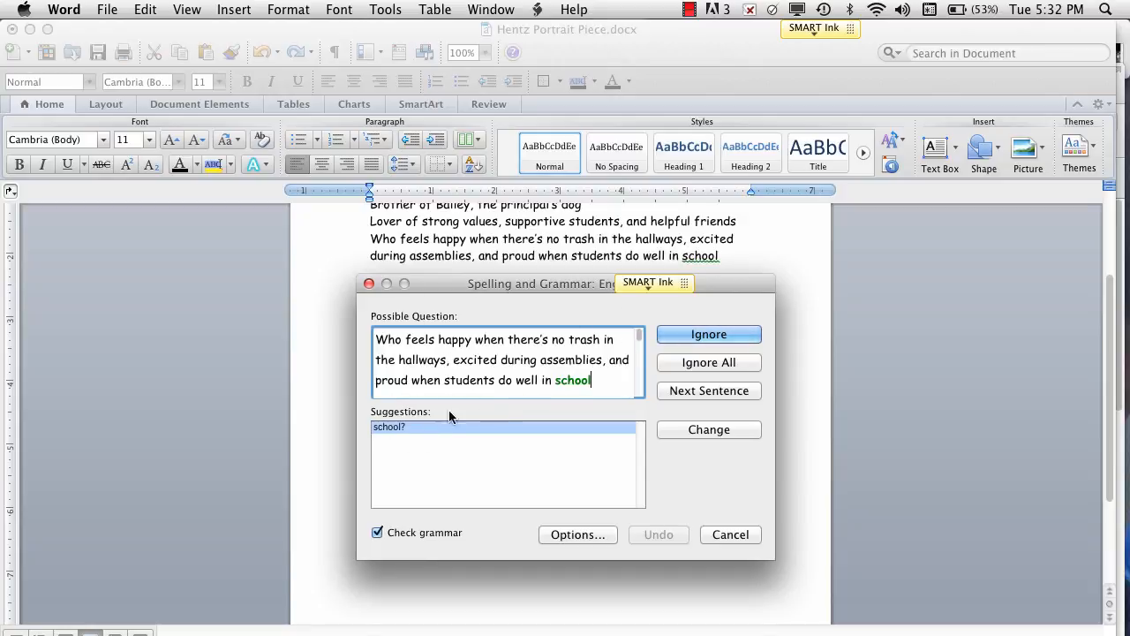
{"action": "left_click", "coordinate": [689, 333]}
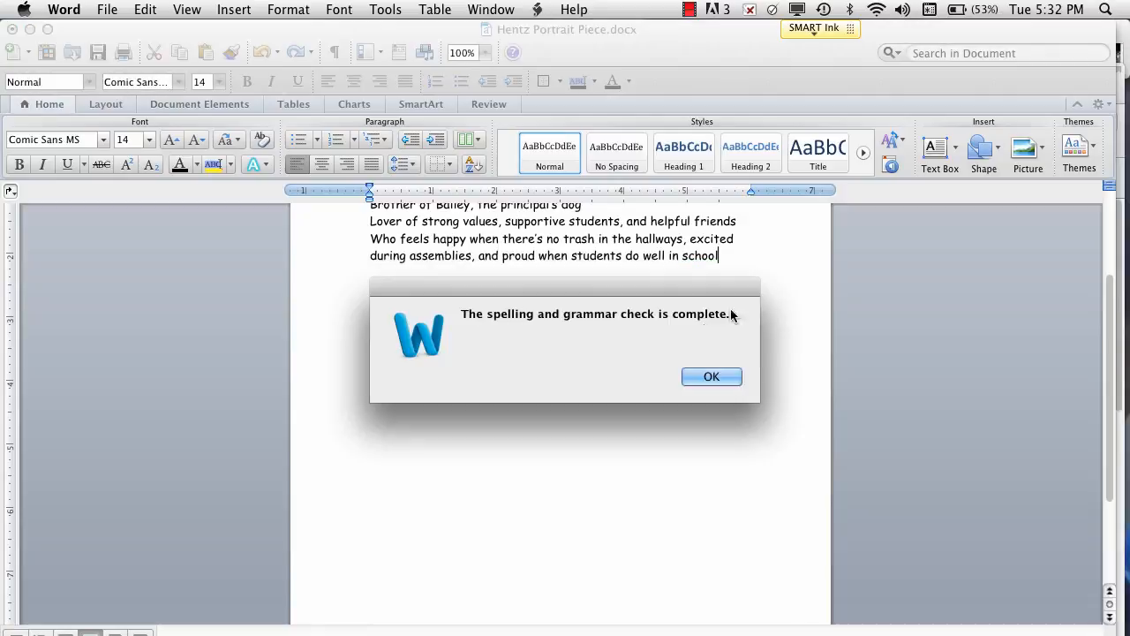
{"action": "left_click", "coordinate": [715, 379]}
Step: Set the whole document to double line spacing with left alignment
{"action": "left_click_drag", "start_coordinate": [1113, 355], "coordinate": [1070, 263]}
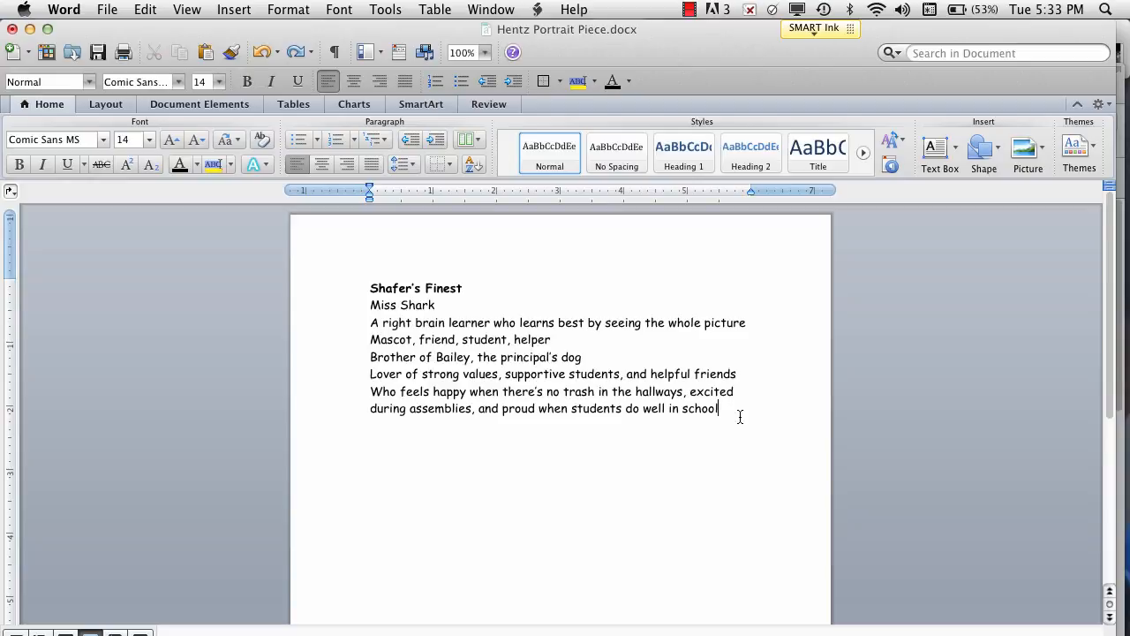
{"action": "key", "text": "super+a"}
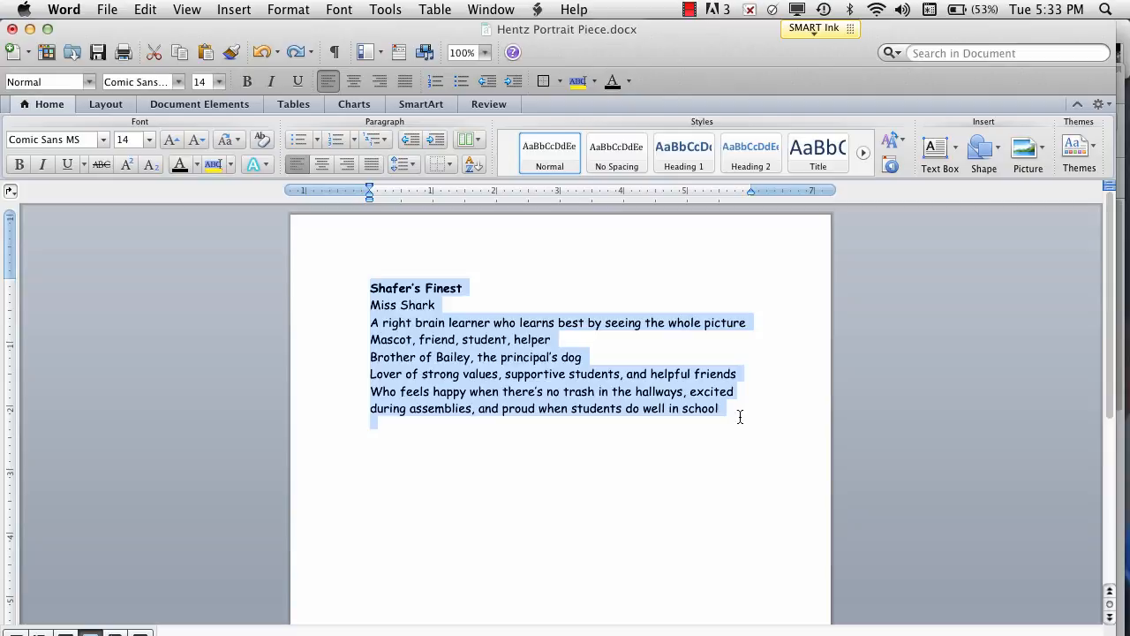
{"action": "left_click", "coordinate": [295, 9]}
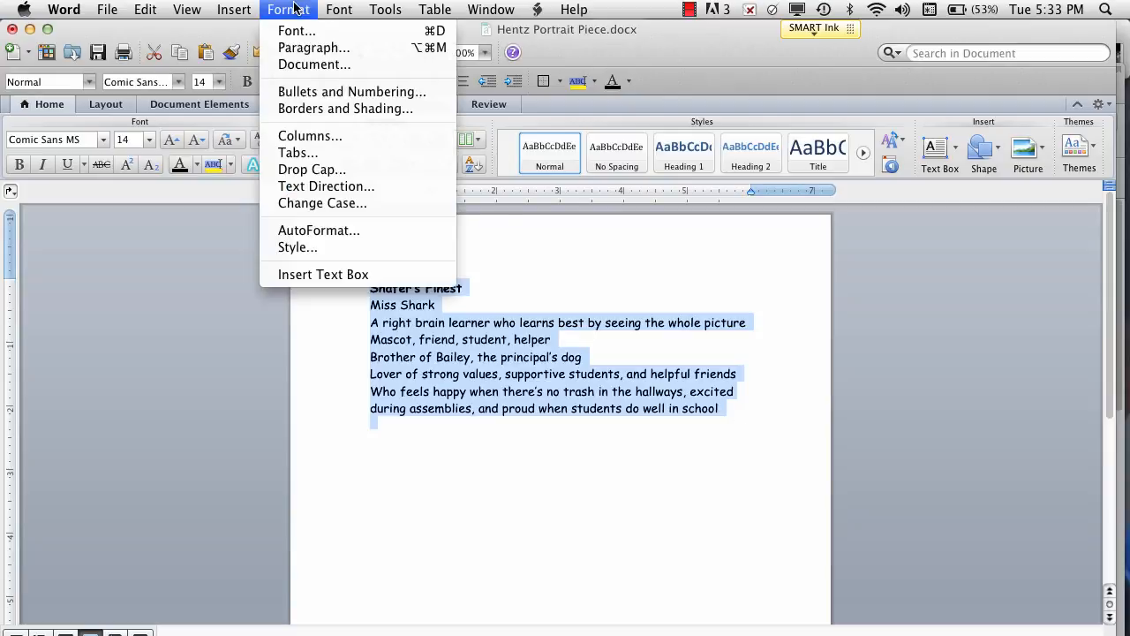
{"action": "left_click", "coordinate": [296, 48]}
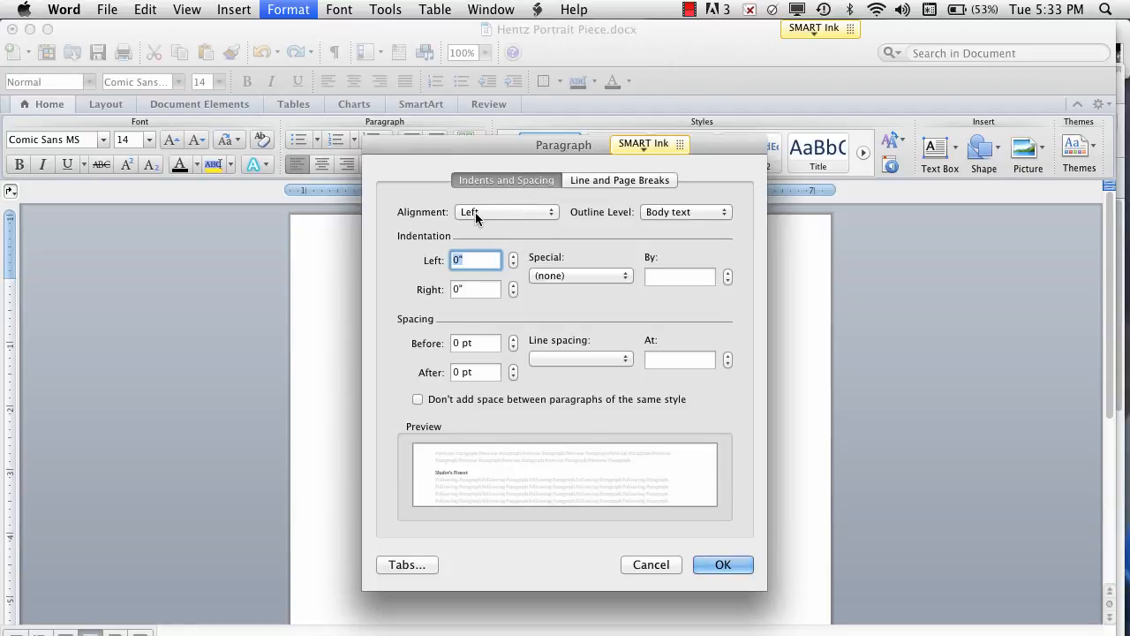
{"action": "left_click", "coordinate": [503, 211]}
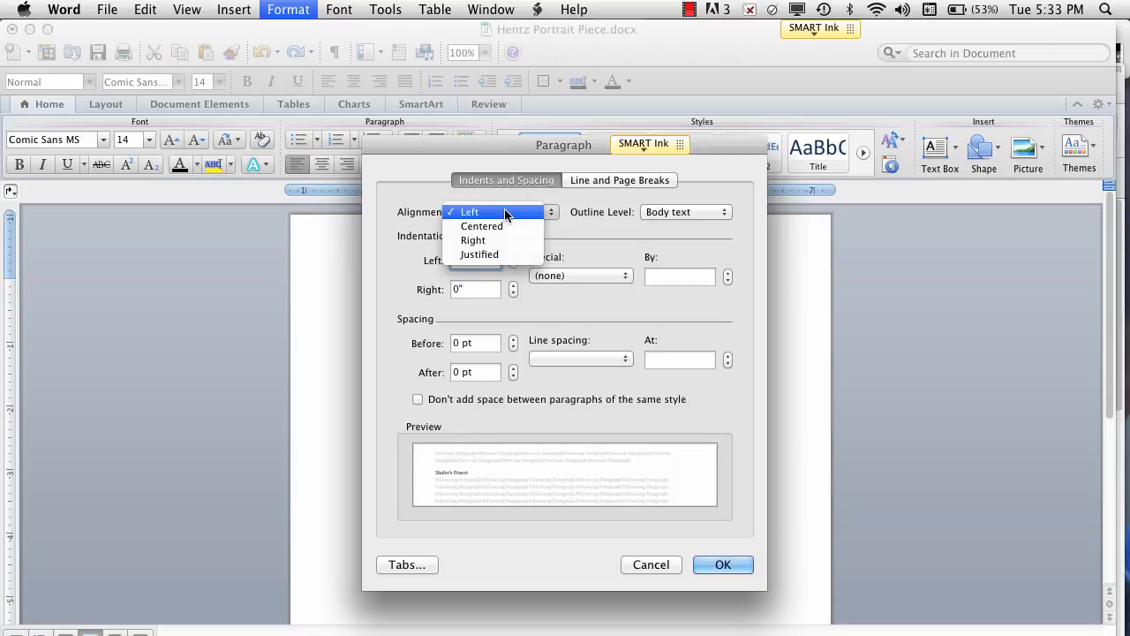
{"action": "left_click", "coordinate": [505, 212]}
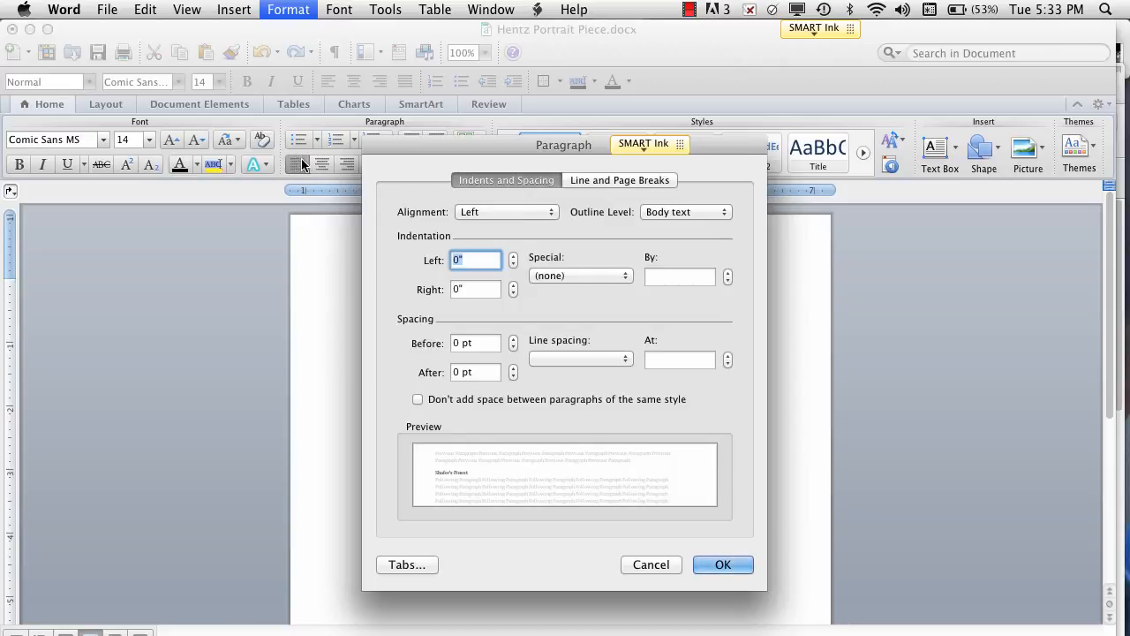
{"action": "left_click", "coordinate": [581, 357]}
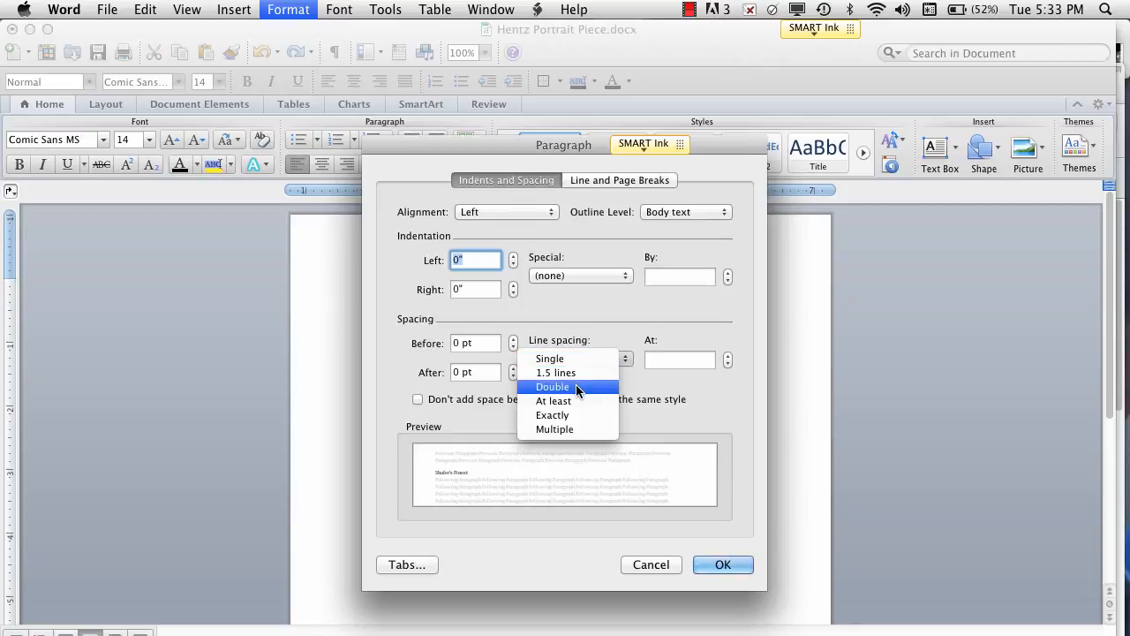
{"action": "left_click", "coordinate": [575, 386]}
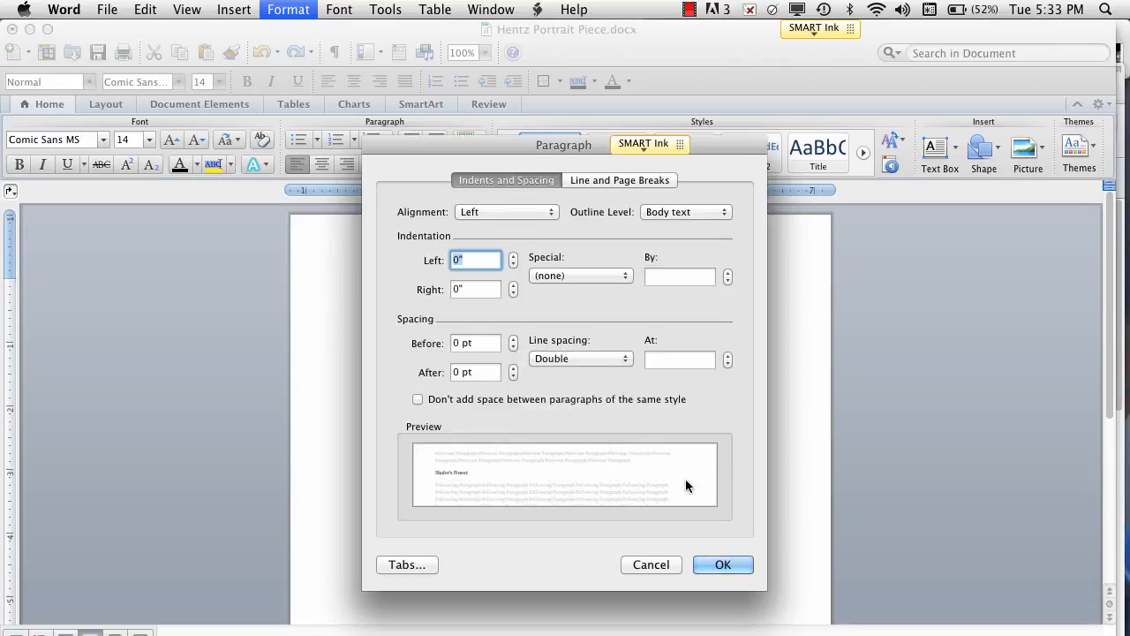
{"action": "left_click", "coordinate": [726, 564]}
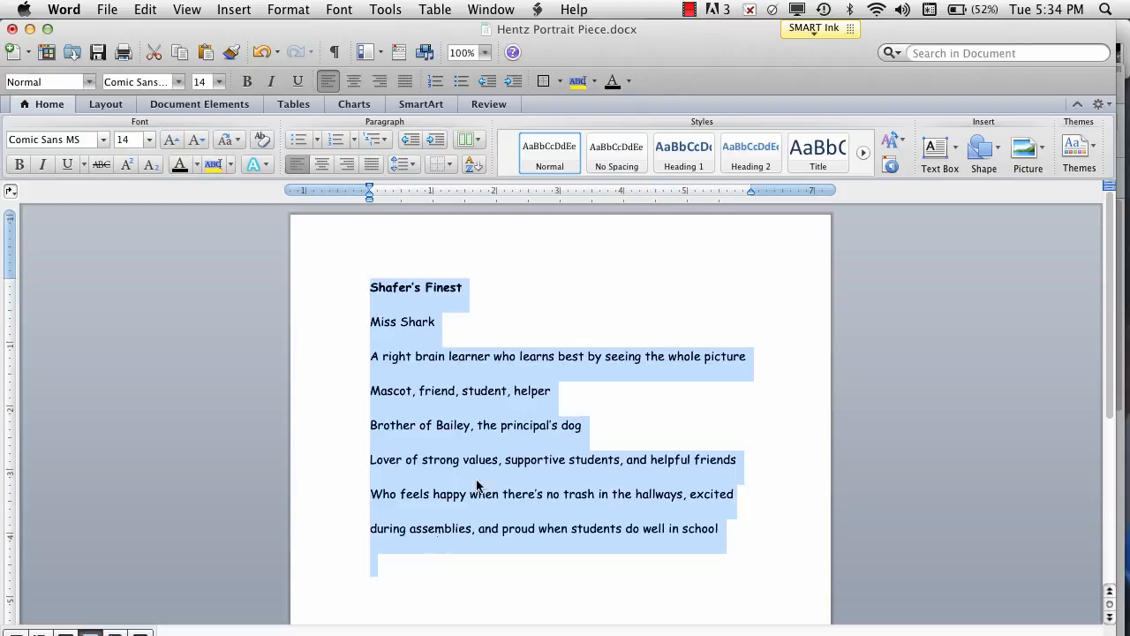
{"action": "left_click", "coordinate": [641, 270]}
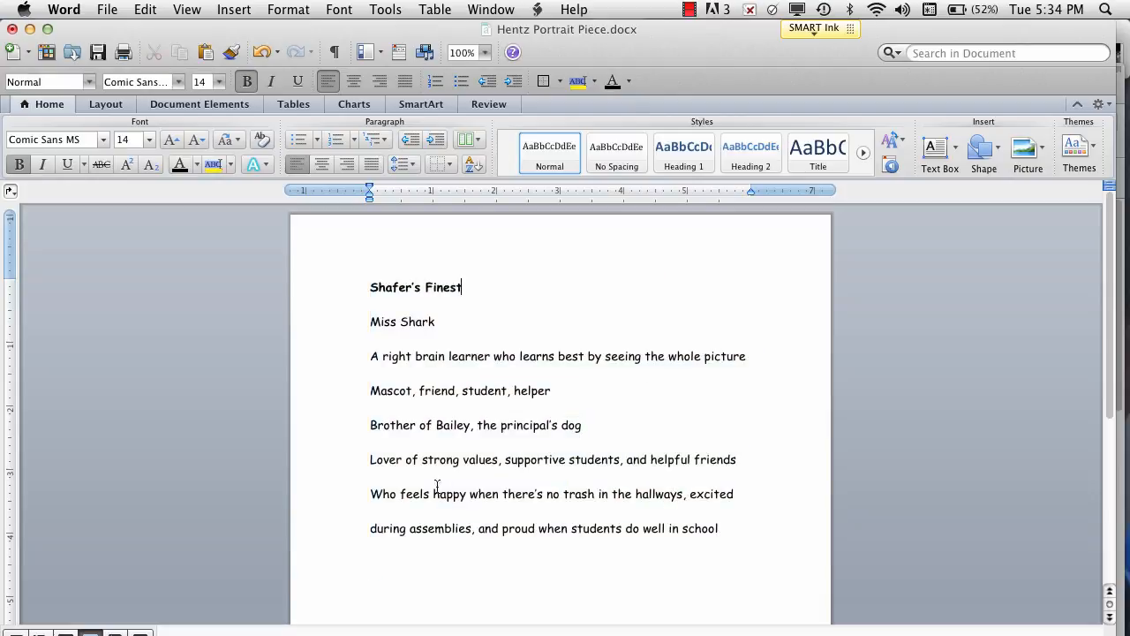
Step: Set the line spacing of the last paragraph, starting "Who feels happy", to single
{"action": "left_click", "coordinate": [372, 494]}
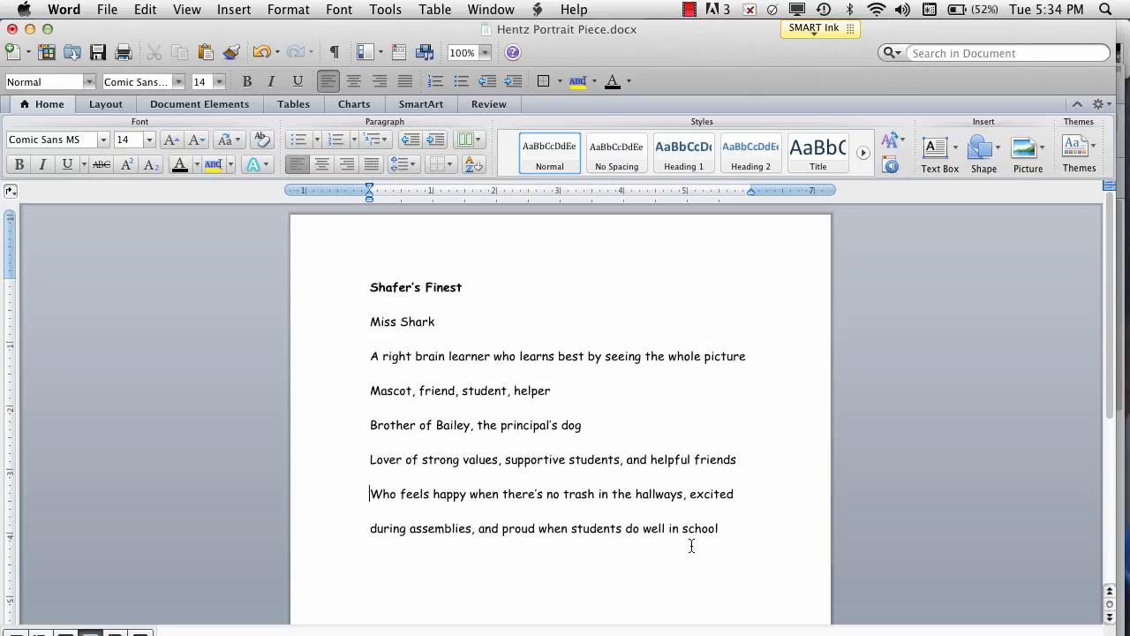
{"action": "left_click", "coordinate": [721, 531], "text": "shift"}
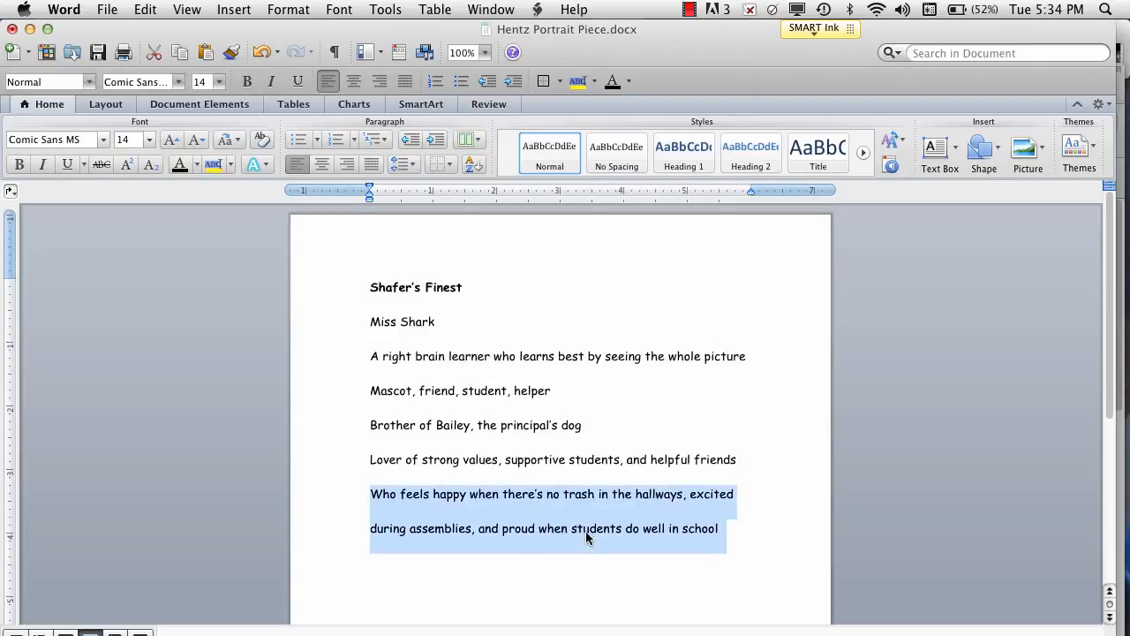
{"action": "left_click", "coordinate": [290, 9]}
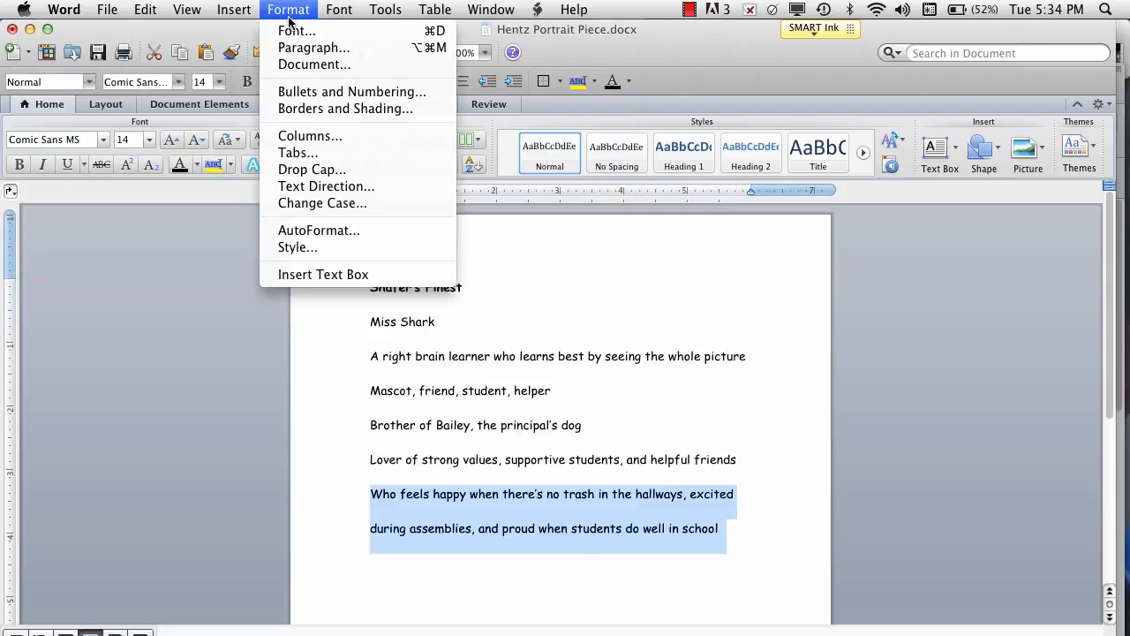
{"action": "left_click", "coordinate": [290, 48]}
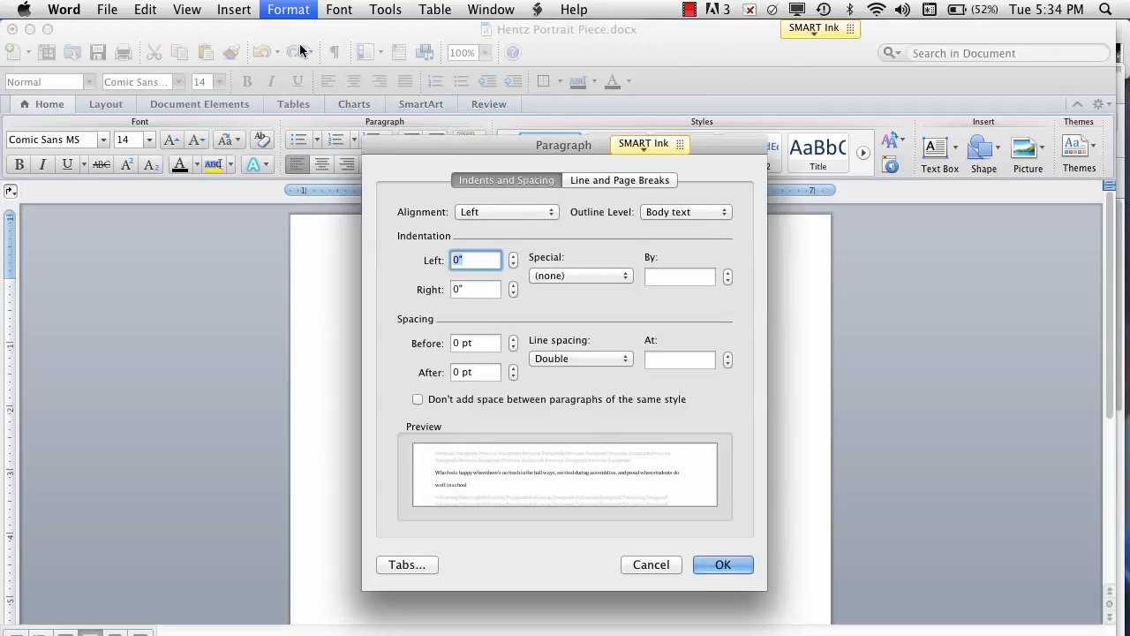
{"action": "left_click", "coordinate": [578, 357]}
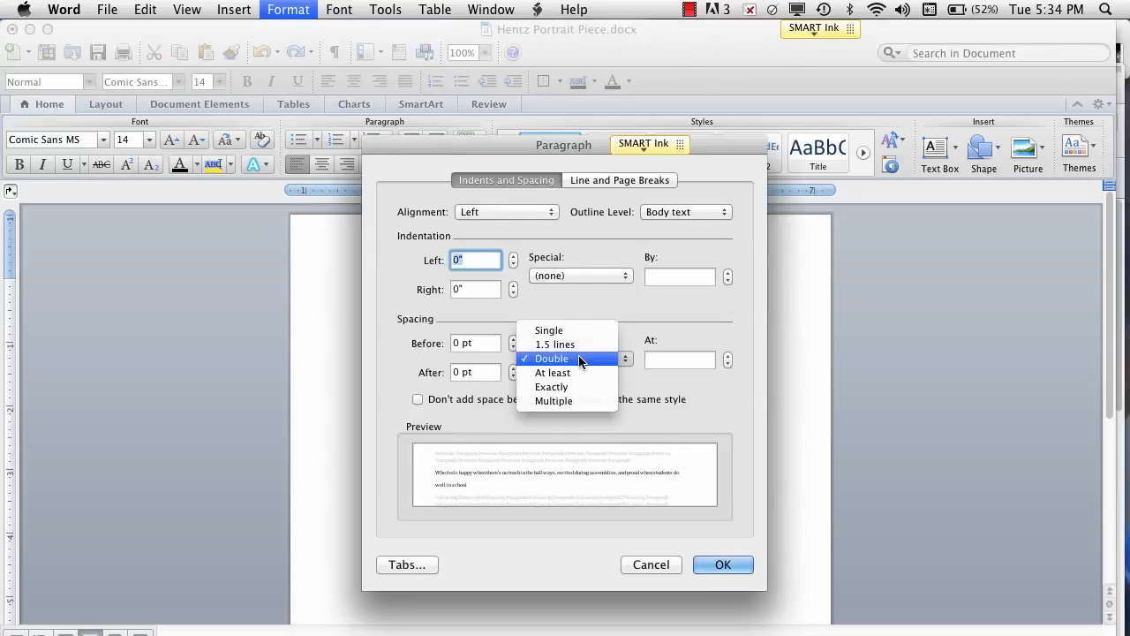
{"action": "left_click", "coordinate": [575, 329]}
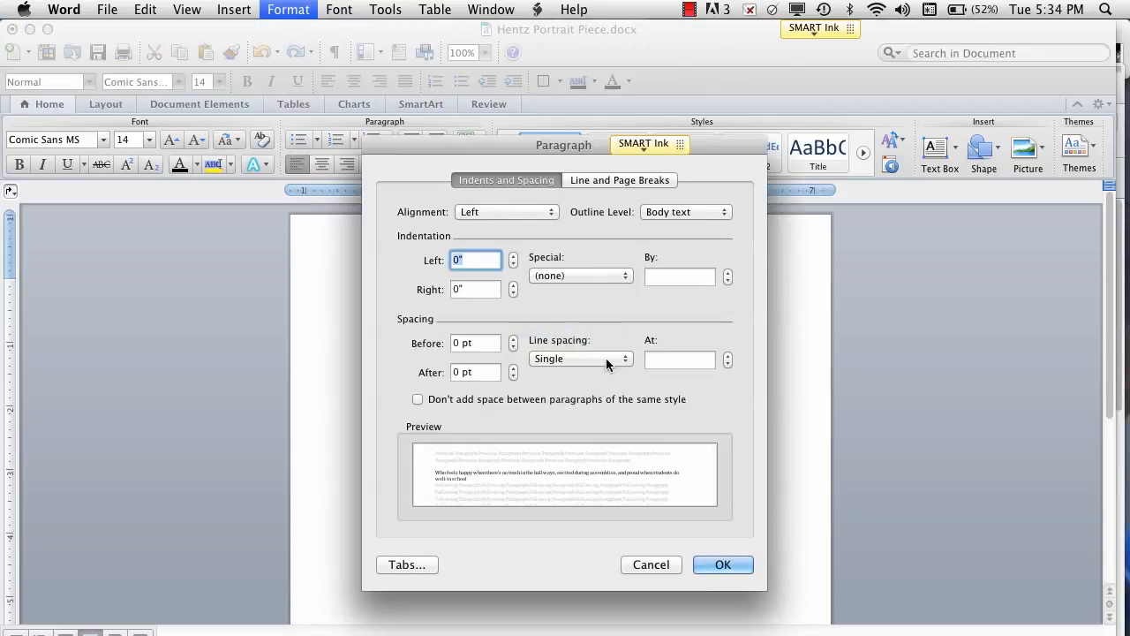
{"action": "left_click", "coordinate": [725, 564]}
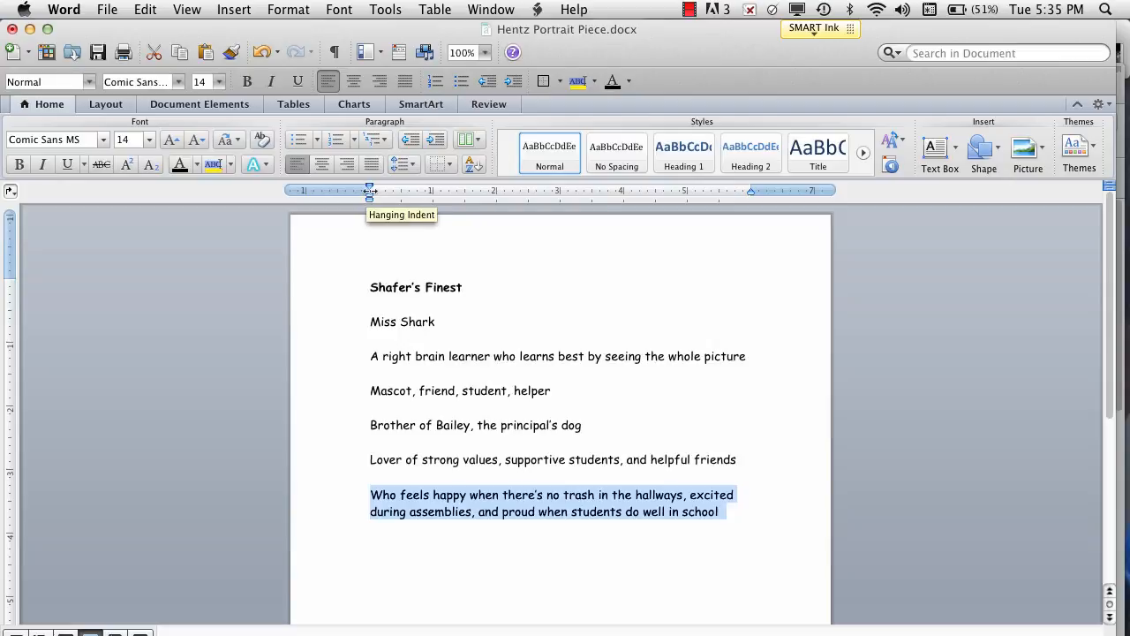
Step: Give the last paragraph a hanging indent of about 0.5 inch so its second line is indented
{"action": "left_click_drag", "start_coordinate": [369, 190], "coordinate": [402, 191]}
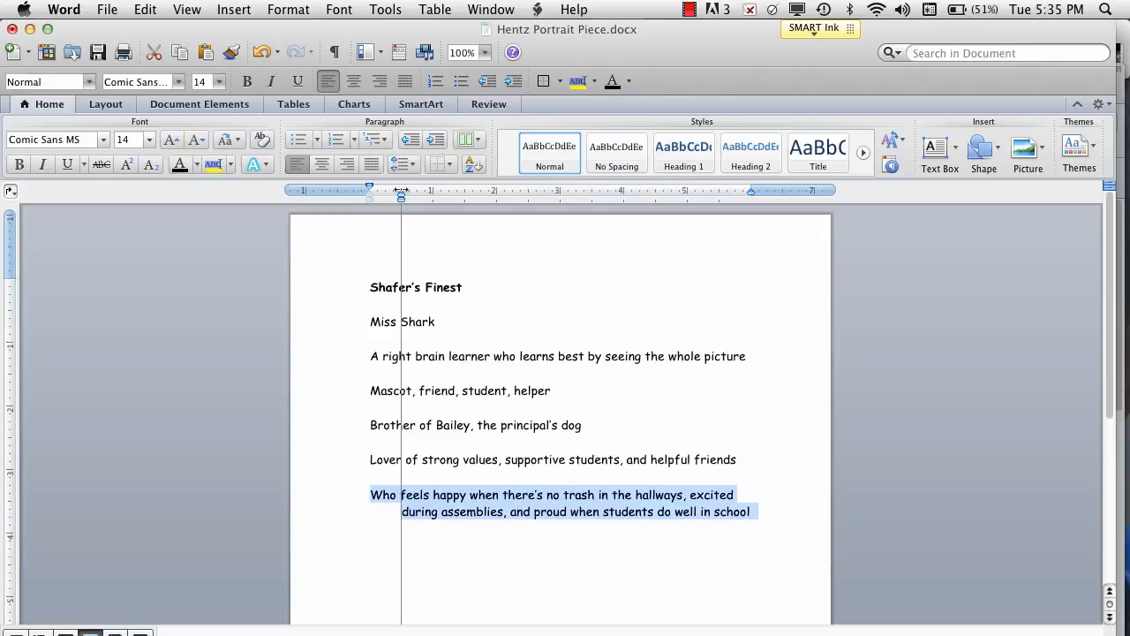
{"action": "left_click_drag", "start_coordinate": [401, 191], "coordinate": [401, 191]}
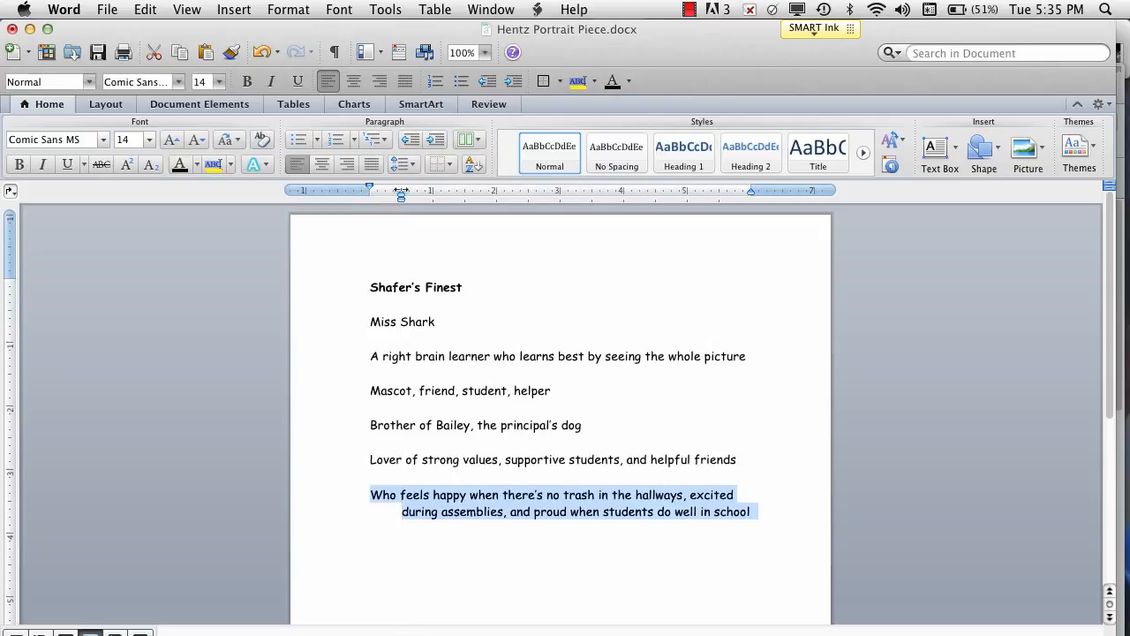
{"action": "left_click", "coordinate": [587, 318]}
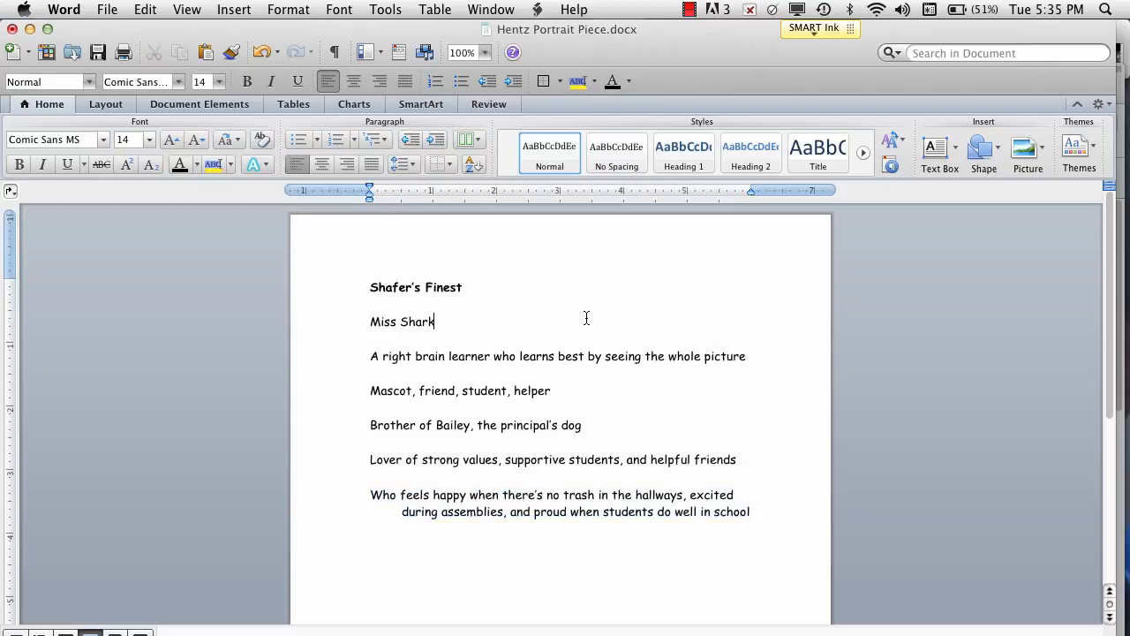
{"action": "left_click", "coordinate": [411, 515]}
{"action": "left_click", "coordinate": [690, 10]}
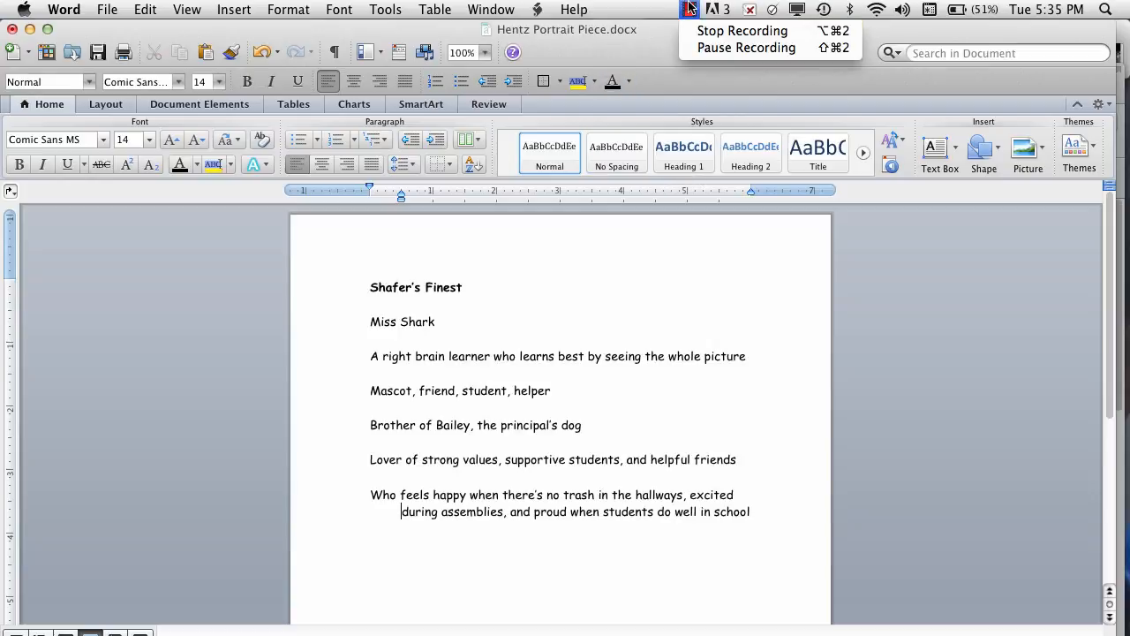